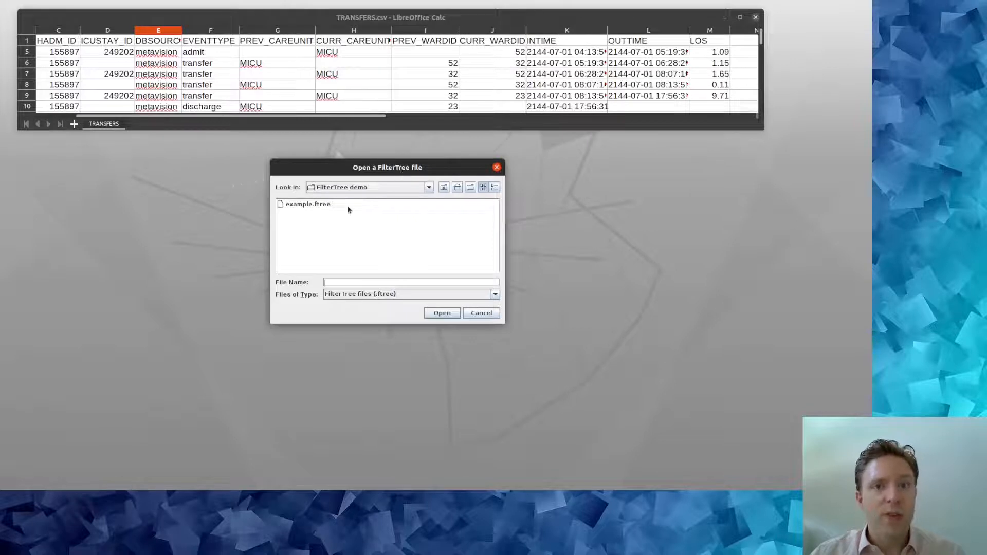
Step: Open the example.ftree script from the FilterTree demo folder
double_click(311, 205)
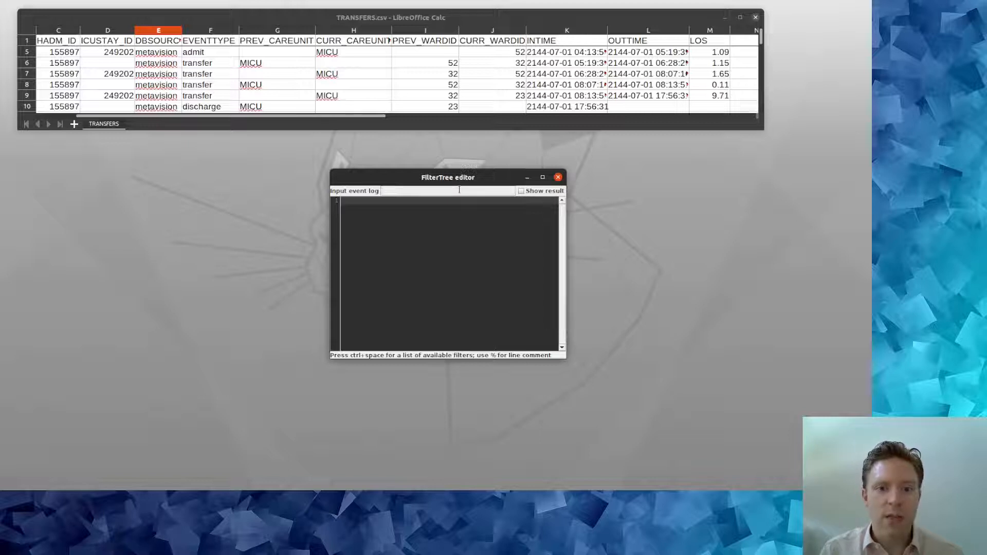
Step: Set TRANSFERS.csv as the input event log and place the caret on script line 1
type("TRANSFERS.csv")
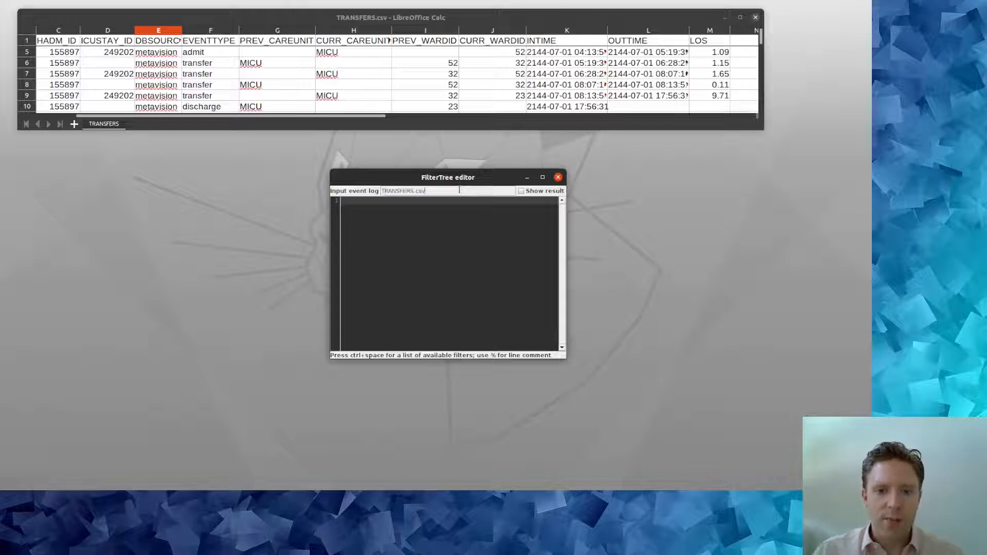
left_click(458, 223)
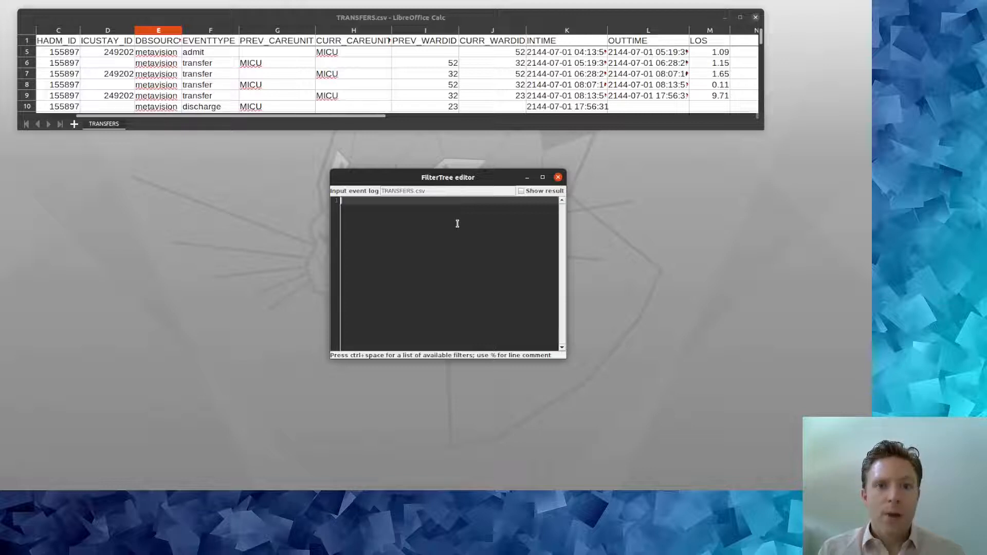
Step: Add 'CSV to XES : HADM_ID' as line 1 and show the result: 58976 cases, 261897 events
type("CSV")
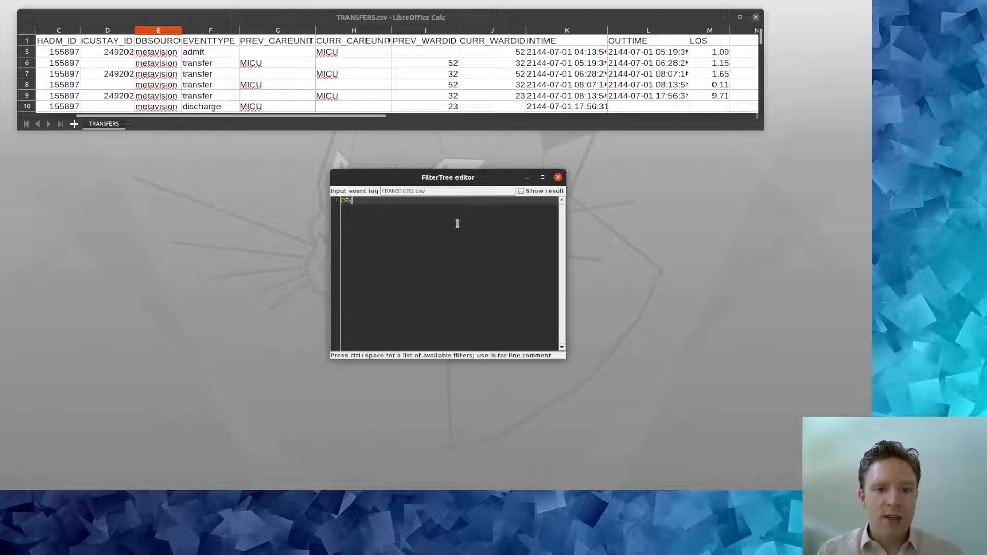
key("ctrl+space")
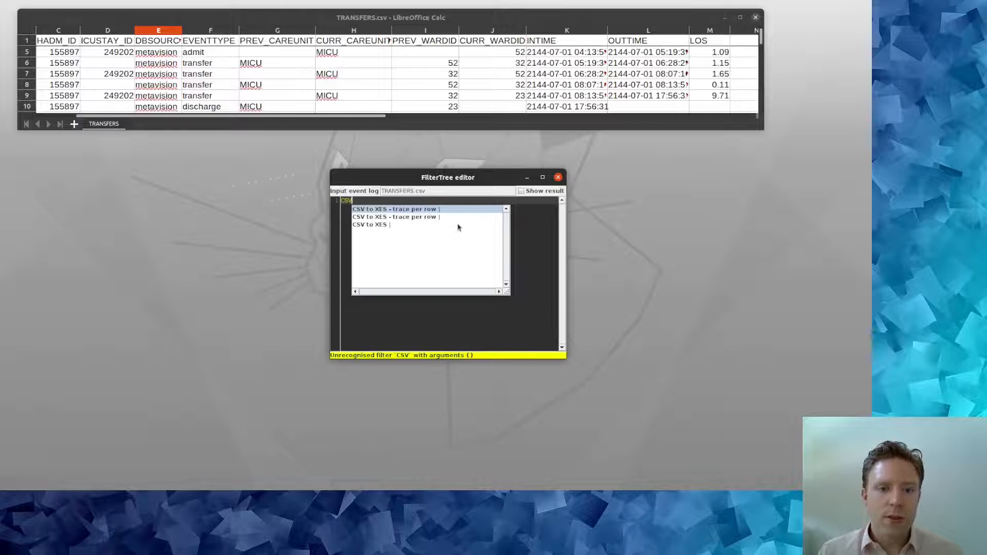
left_click(458, 224)
double_click(457, 225)
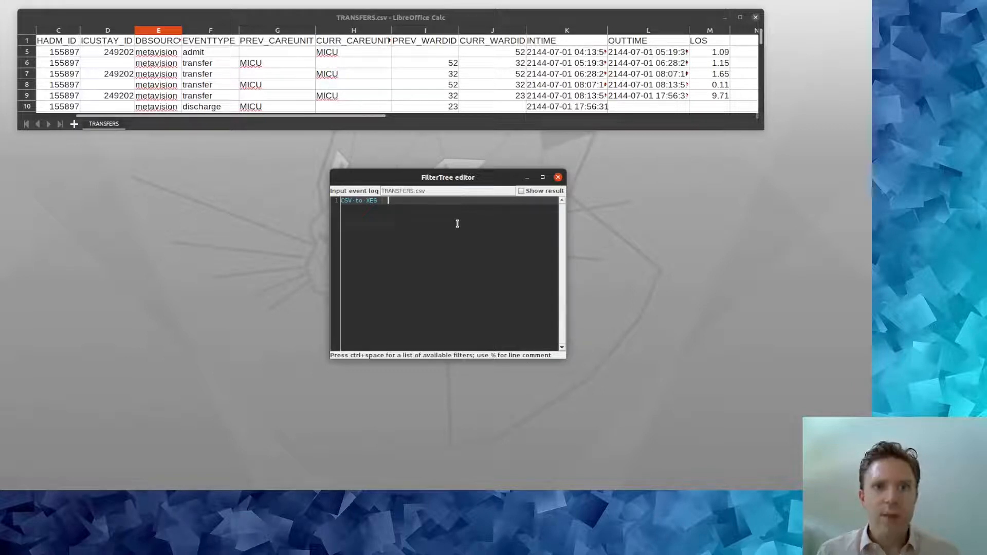
type("HA")
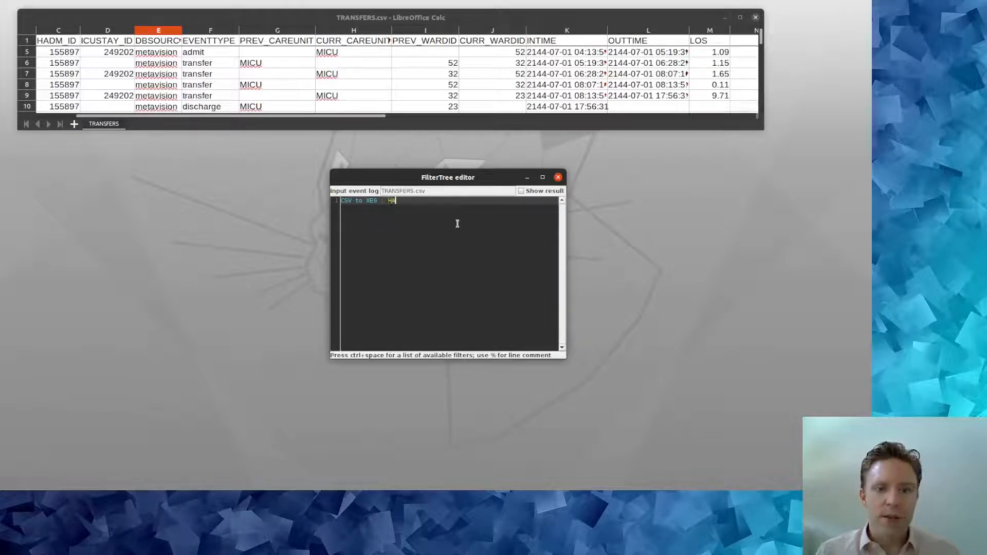
type("DM_ID")
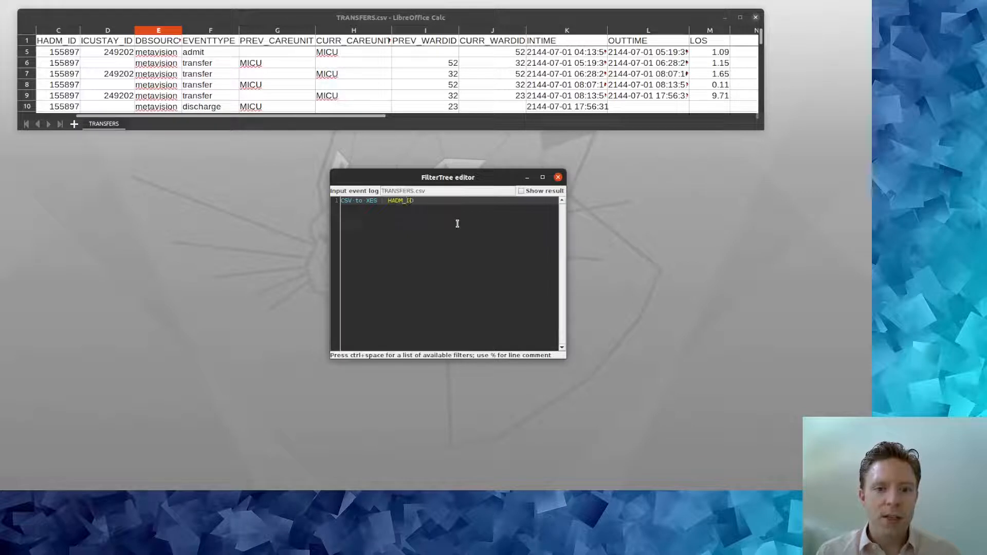
key("Return")
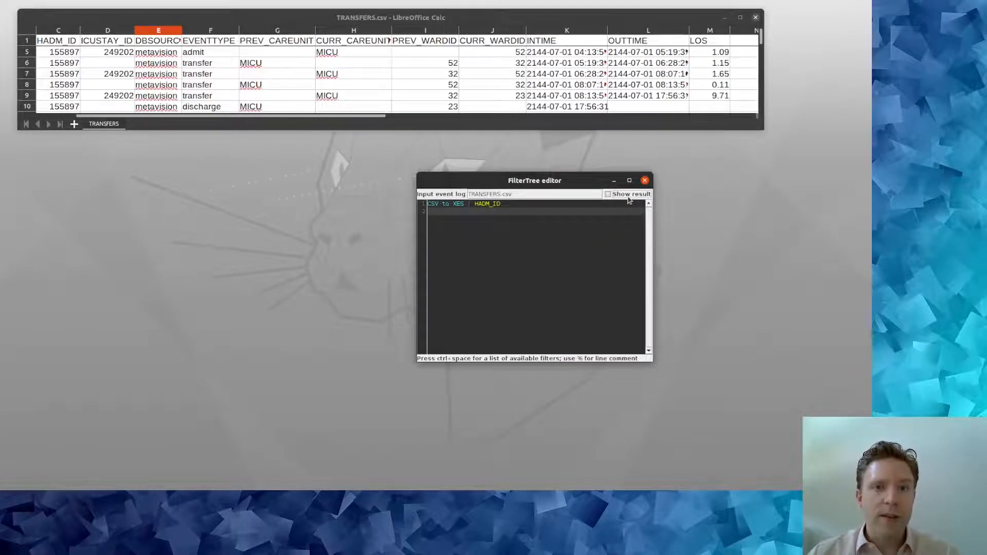
left_click(629, 200)
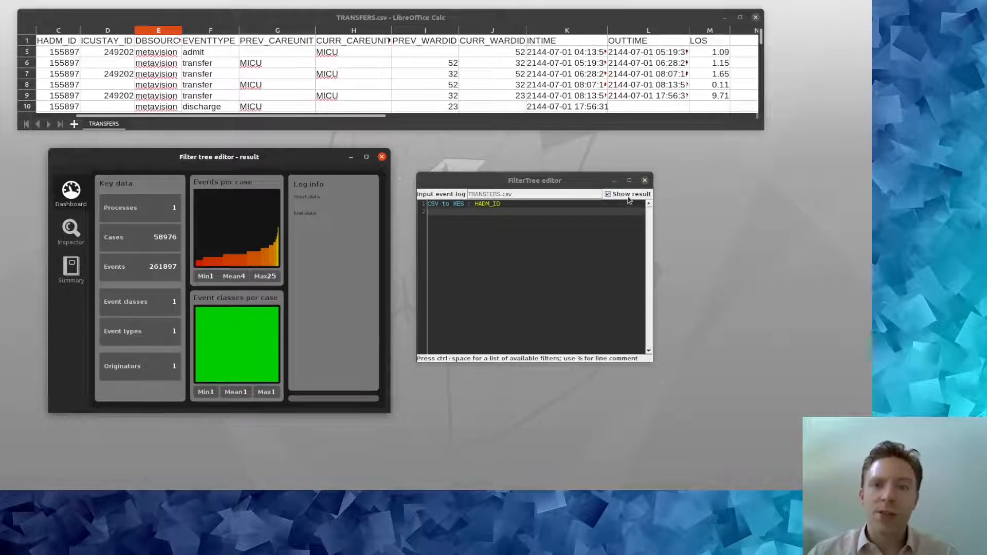
Step: Inspect case 155897 in the log inspector, whose six events have no timestamps
left_click(66, 231)
left_click(116, 212)
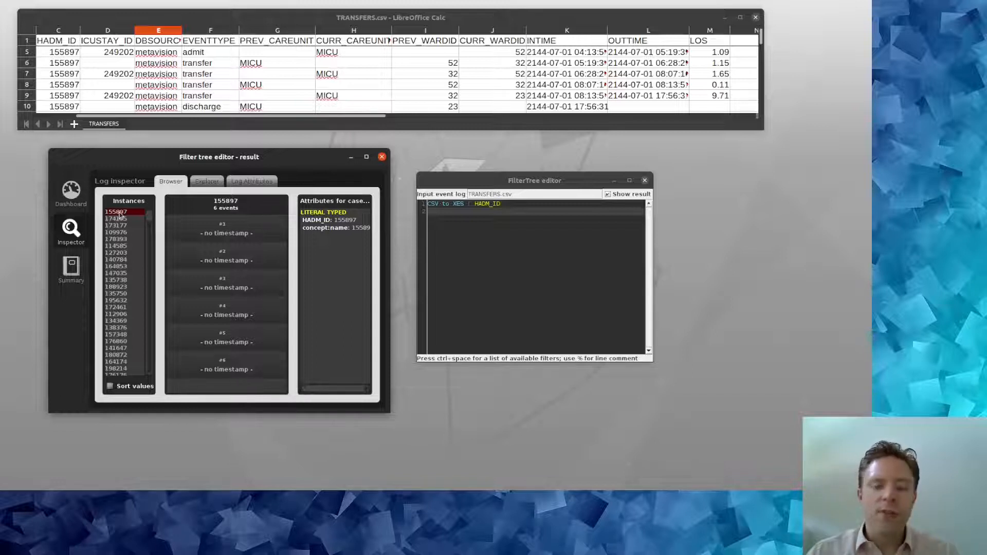
left_click(456, 221)
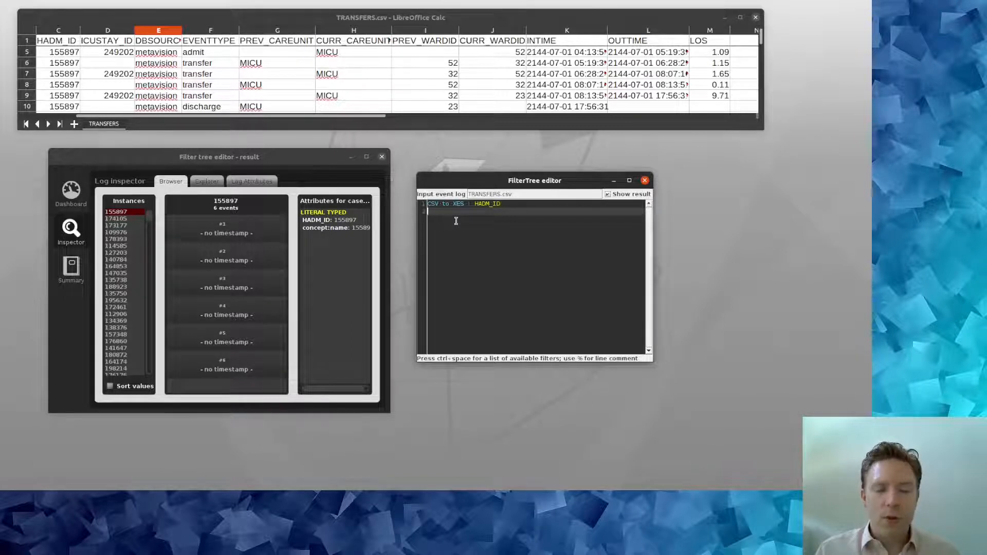
Step: Add line 2 'copy event attribute : CURR_WARDID concept:name', yielding 54 event classes
type("copy")
key("ctrl+space")
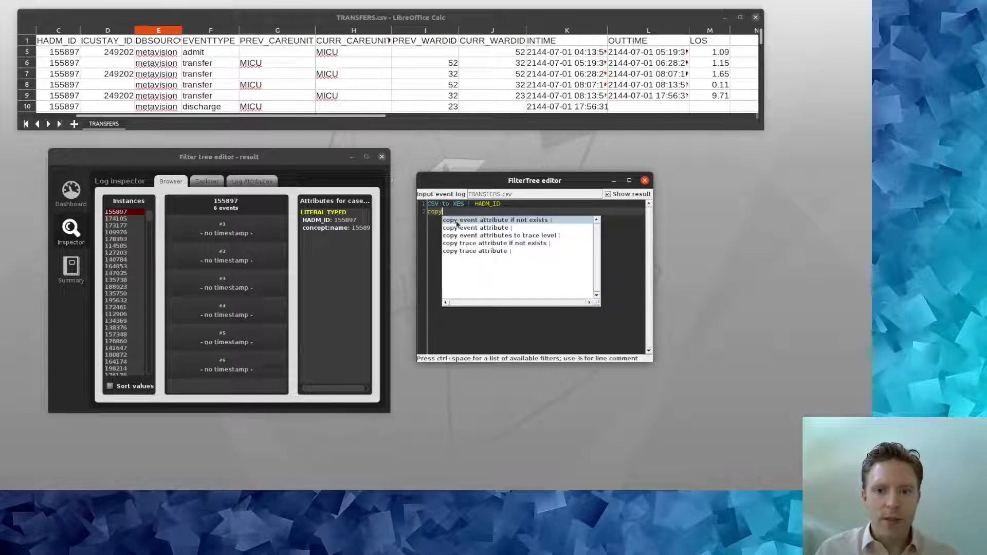
key("Down")
key("Return")
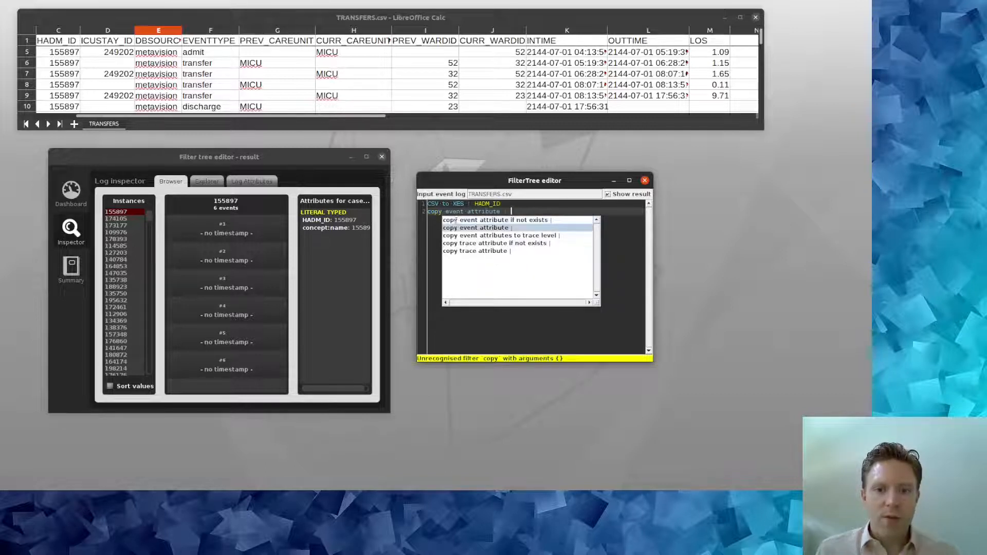
type("CURR")
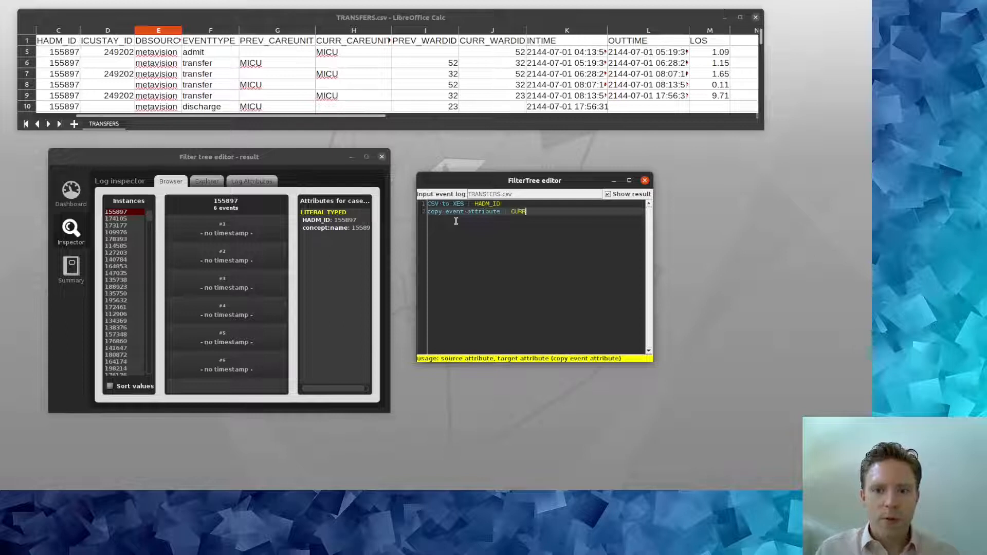
type("_WARDID conc")
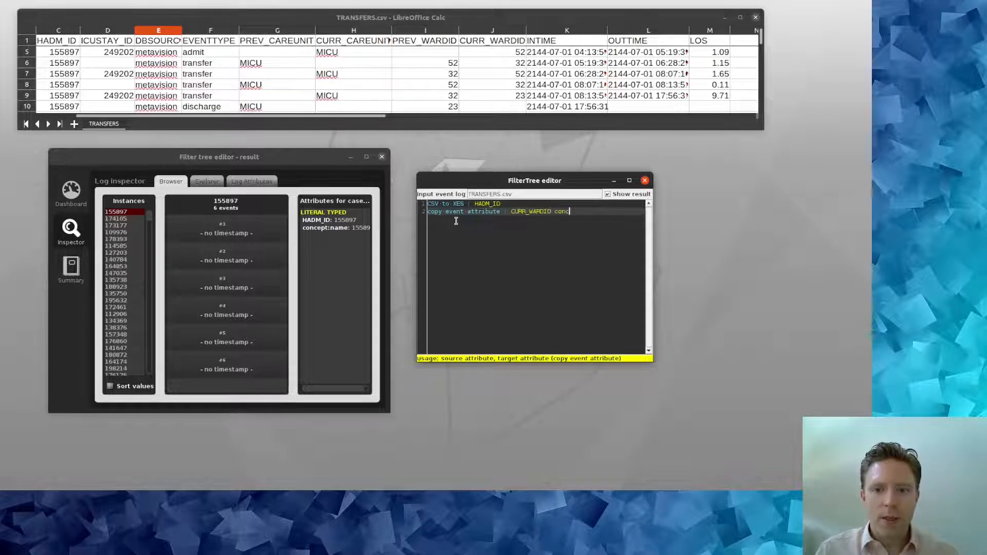
type("ept:name")
key("Return")
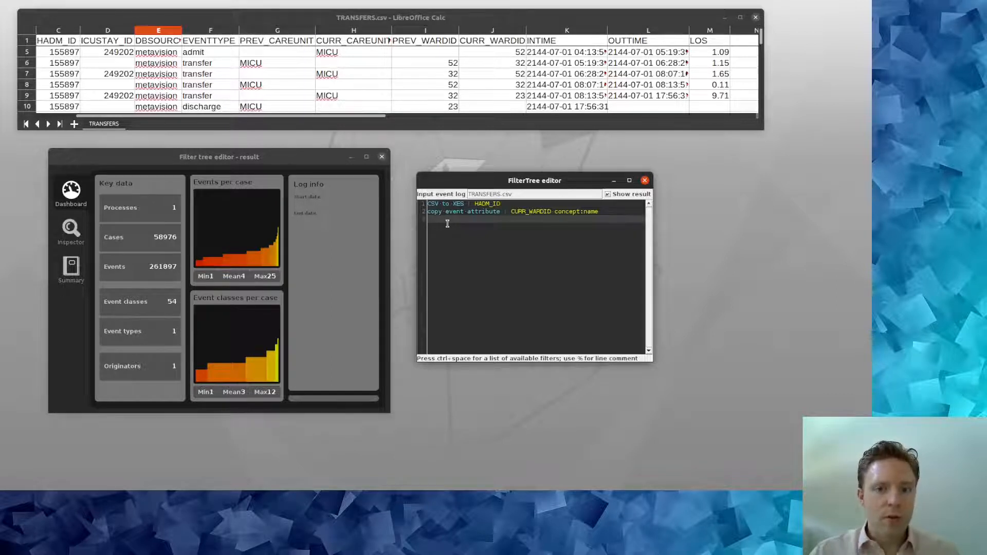
Step: Add line 3 'make event attribute literal : concept:name' so events show wards 52, 32, 23
type("make")
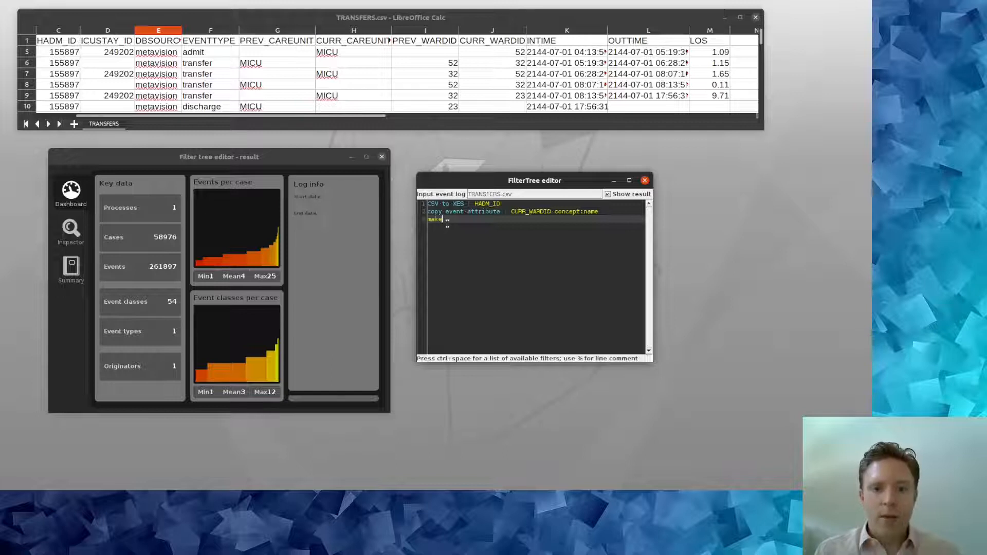
key("ctrl+space")
key("Down")
key("Down")
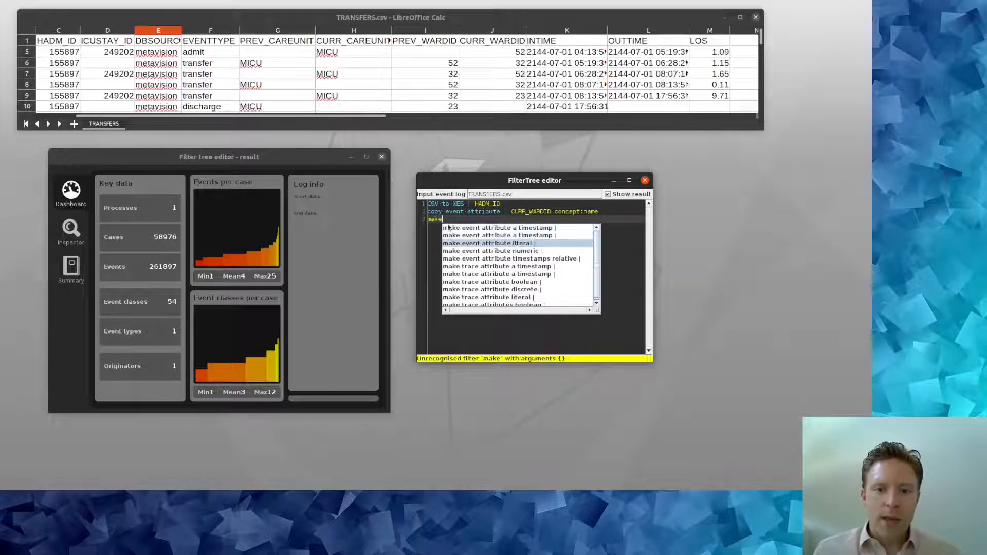
key("Return")
type("concept:name")
key("Return")
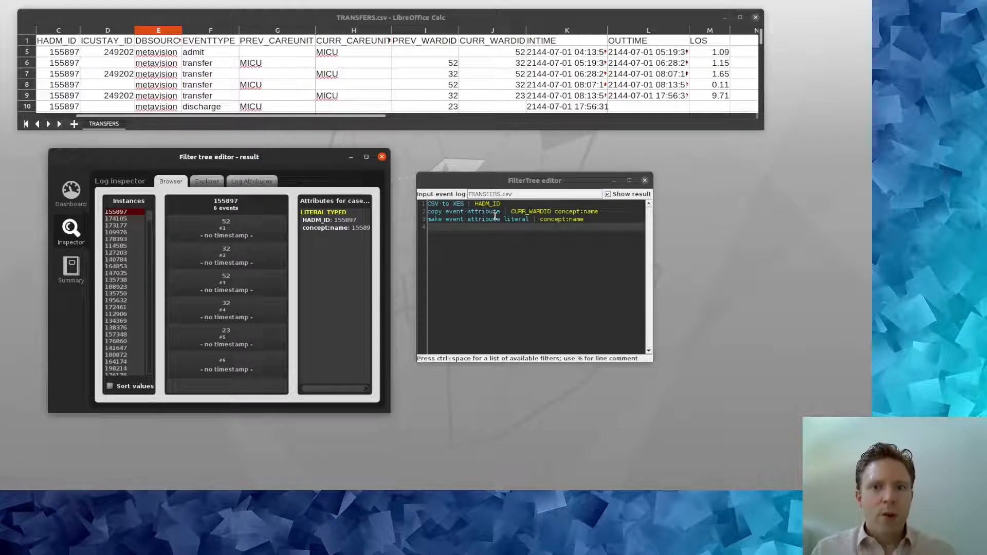
left_click(490, 259)
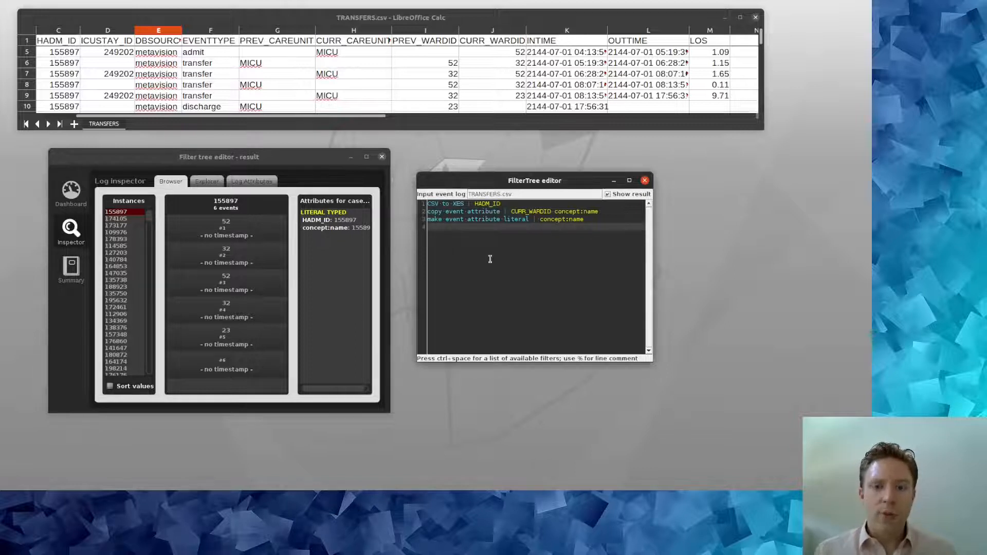
Step: Add line 4 removing events with empty concept:name, leaving 202954 events and 53 classes
type("remo")
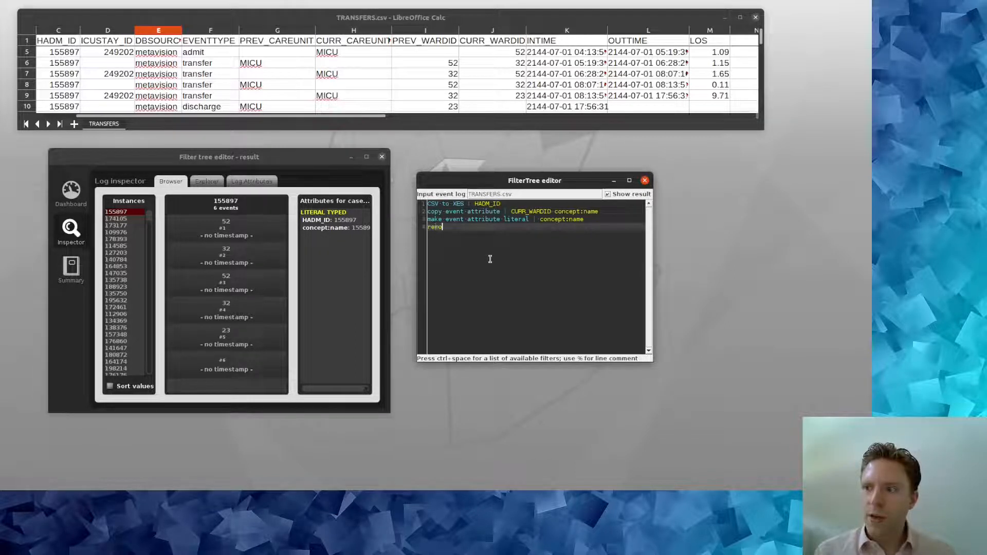
key("Down")
key("Down")
key("Down")
key("Down")
key("Down")
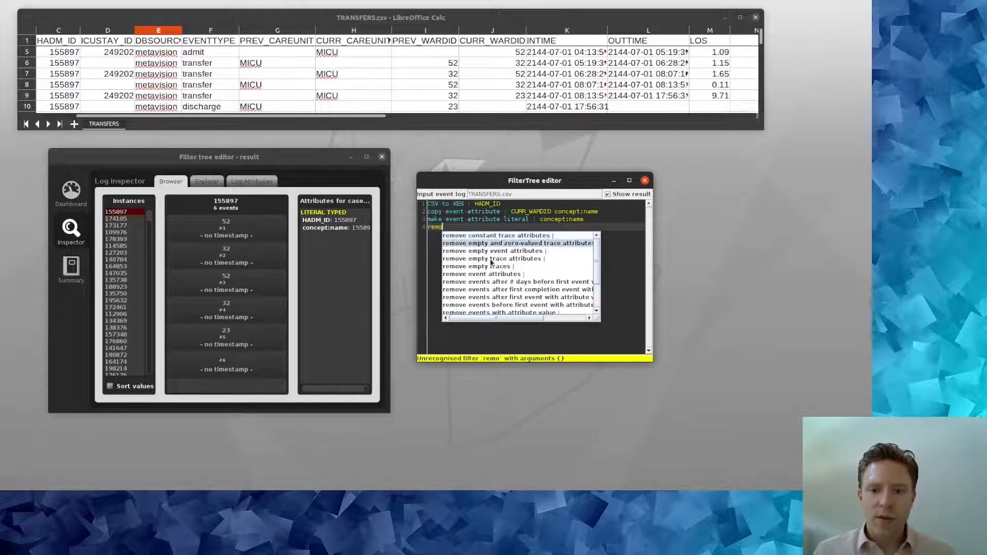
key("Down")
key("Down")
key("Down")
key("Down")
key("Down")
key("Return")
type("conc")
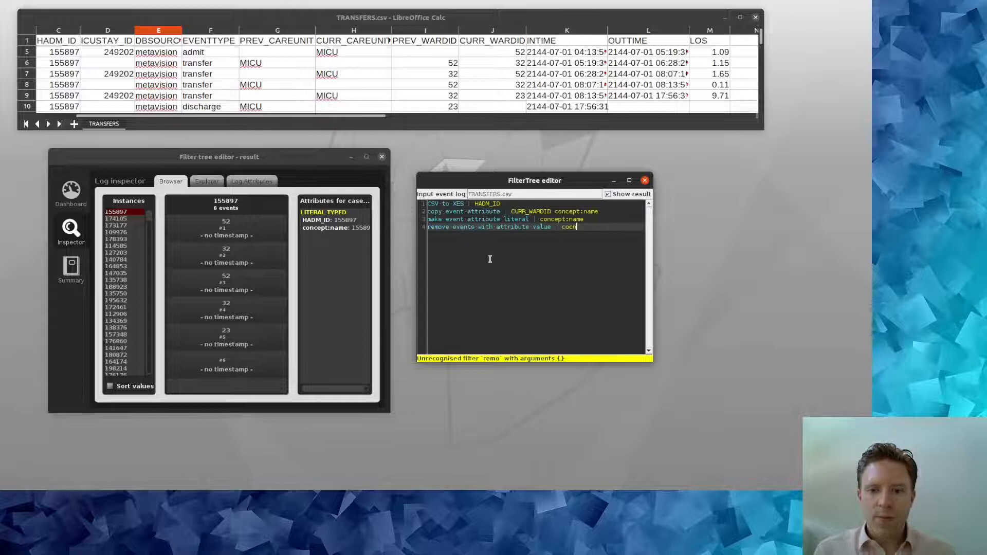
type("ept:name \"\"")
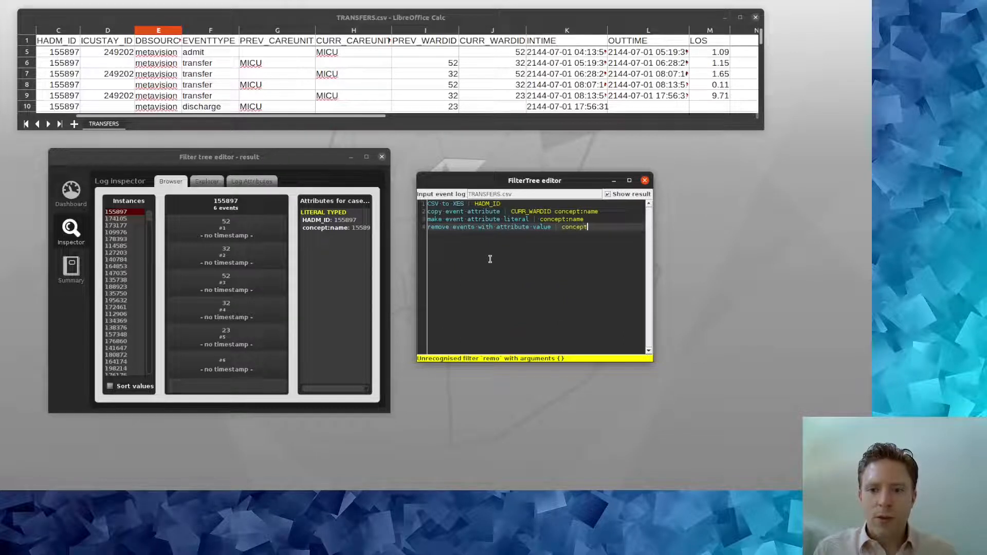
key("Return")
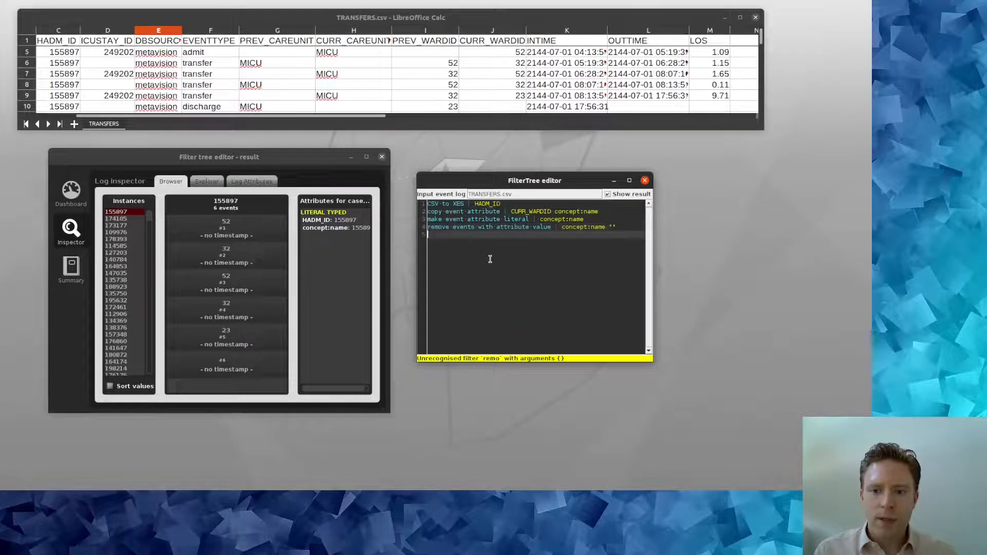
Step: View the attributes of case 155897's first event, now five events still without timestamps
left_click(71, 231)
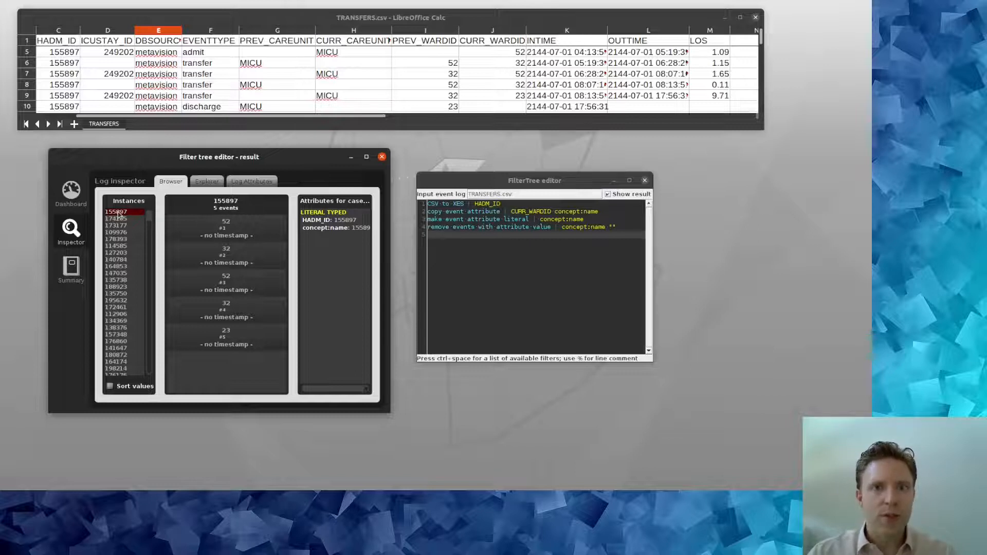
left_click(227, 223)
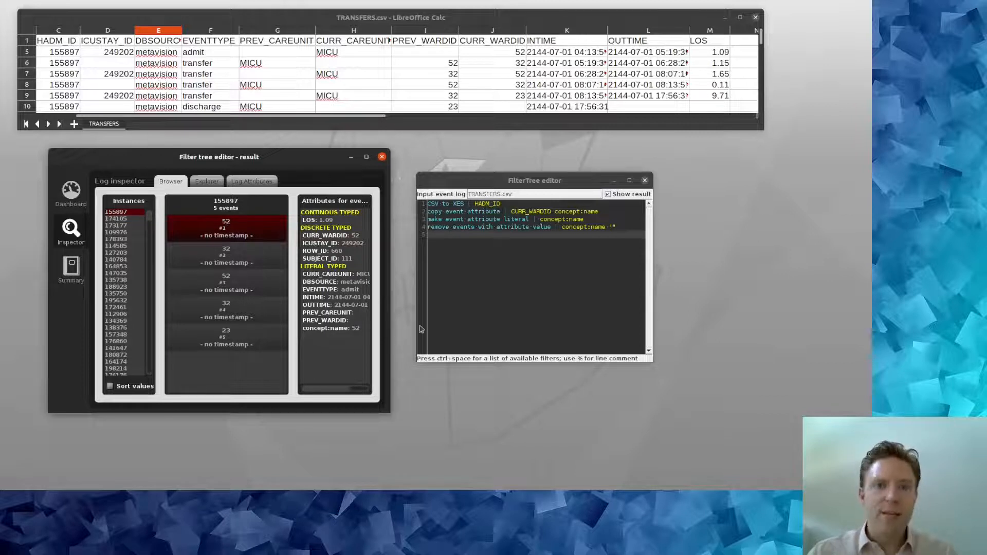
left_click(476, 252)
Step: Add line 5 making INTIME an event timestamp with format yyyy-M-d H:mm:ss
type("make")
key("ctrl+space")
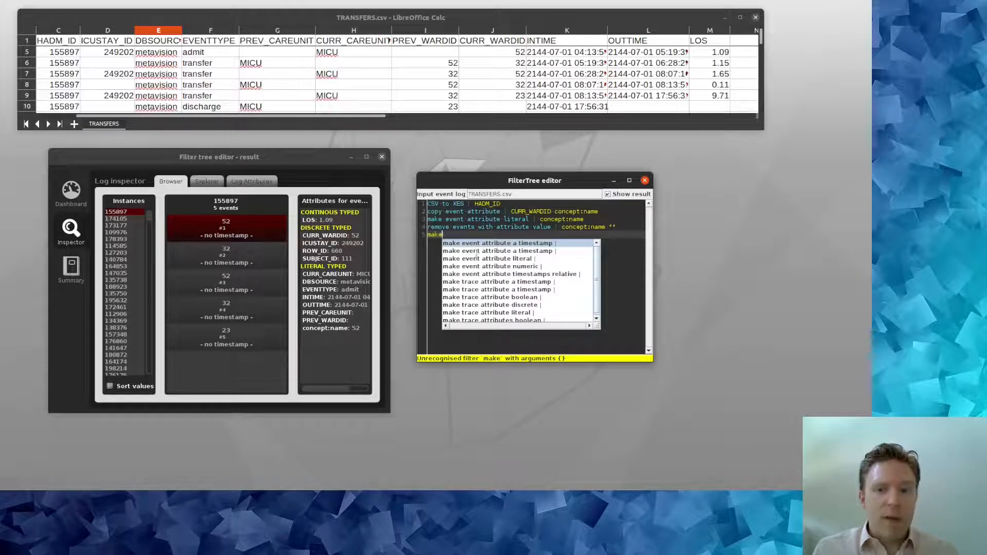
key("Return")
type("INTIME")
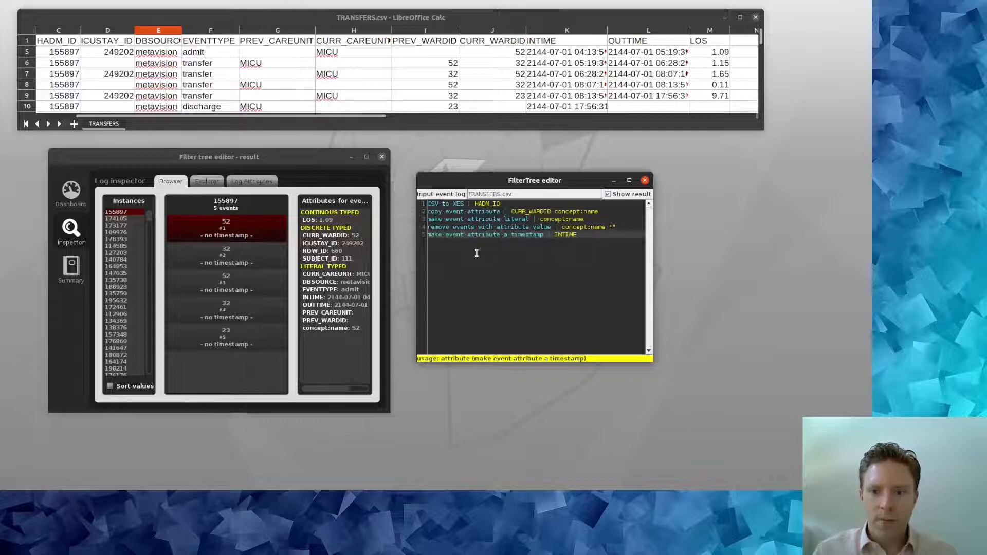
type("\"yyyy-M-d H:mm:ss\"")
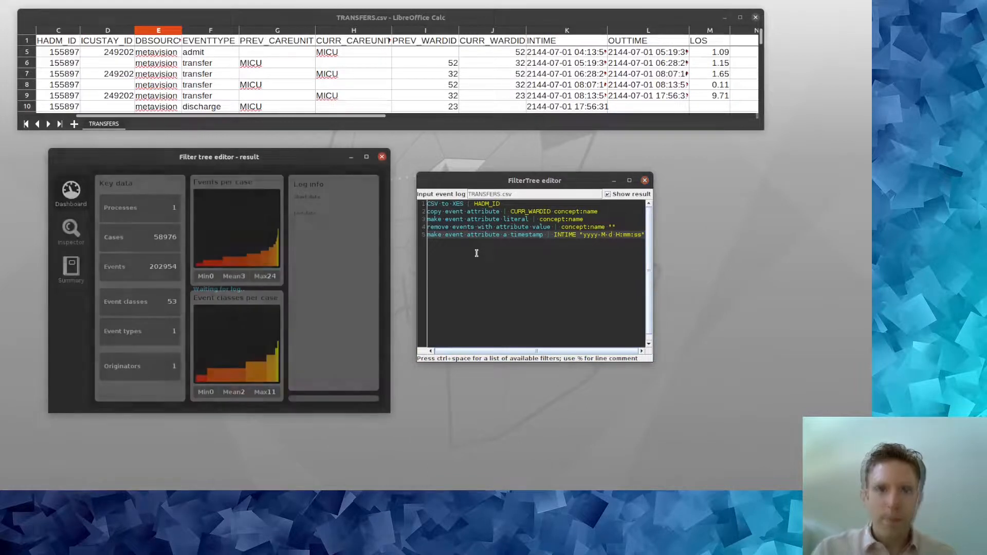
Step: Duplicate the timestamp line as line 6, changing INTIME to OUTTIME
left_click(427, 236)
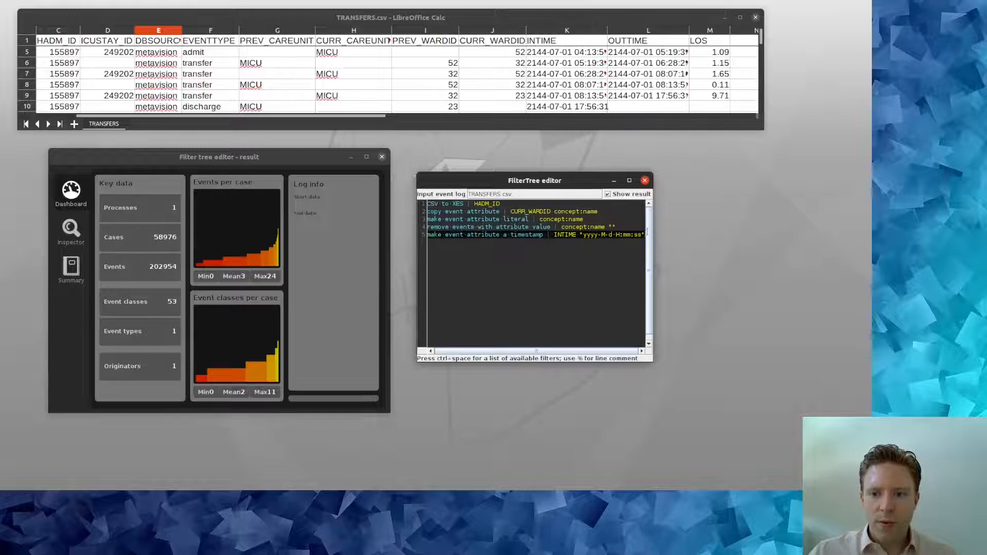
left_click(644, 235)
key("Return")
type("make event attribute a timestamp | INTIME \"yyyy-M-d H:mm:ss\"")
left_click(562, 236)
left_click(561, 242)
key("BackSpace")
key("BackSpace")
type("OUT")
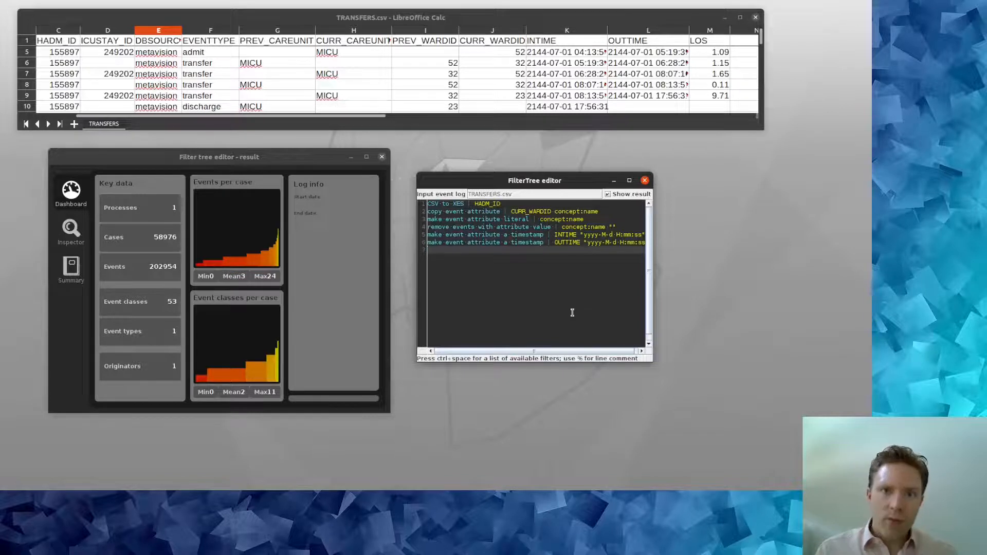
Step: Add line 7 'copy event attribute : OUTTIME time:timestamp' and rerun the script
type("copy")
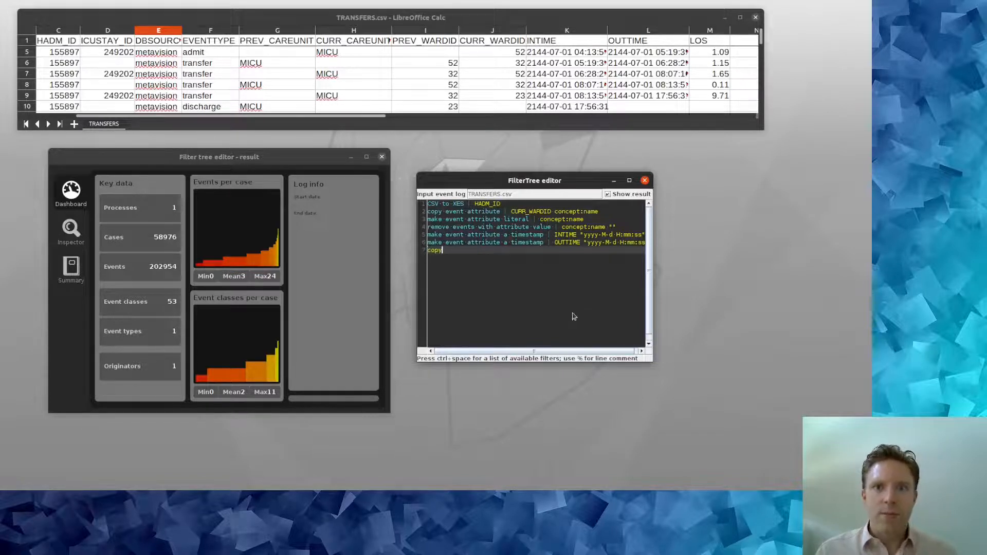
key("ctrl+space")
key("Down")
key("Return")
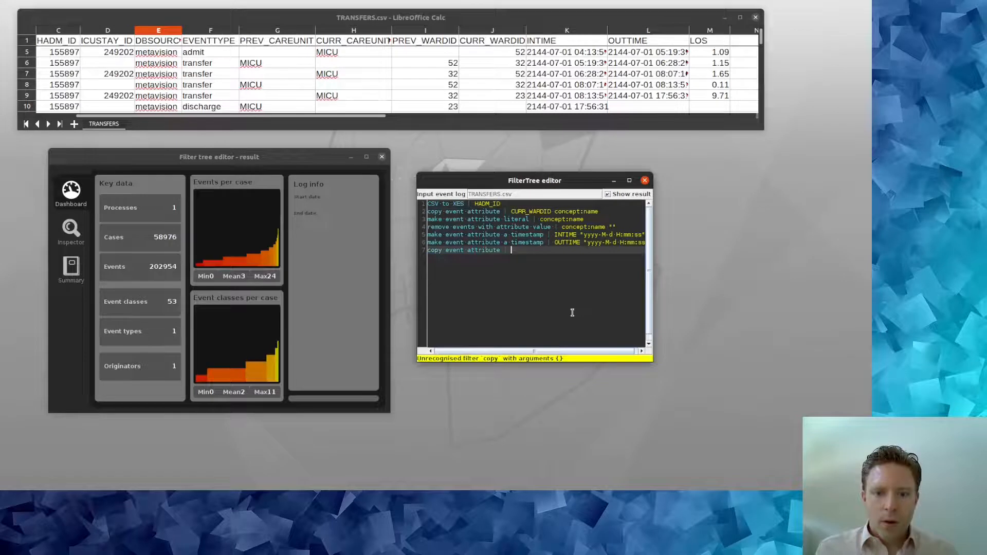
type("OUTTIME")
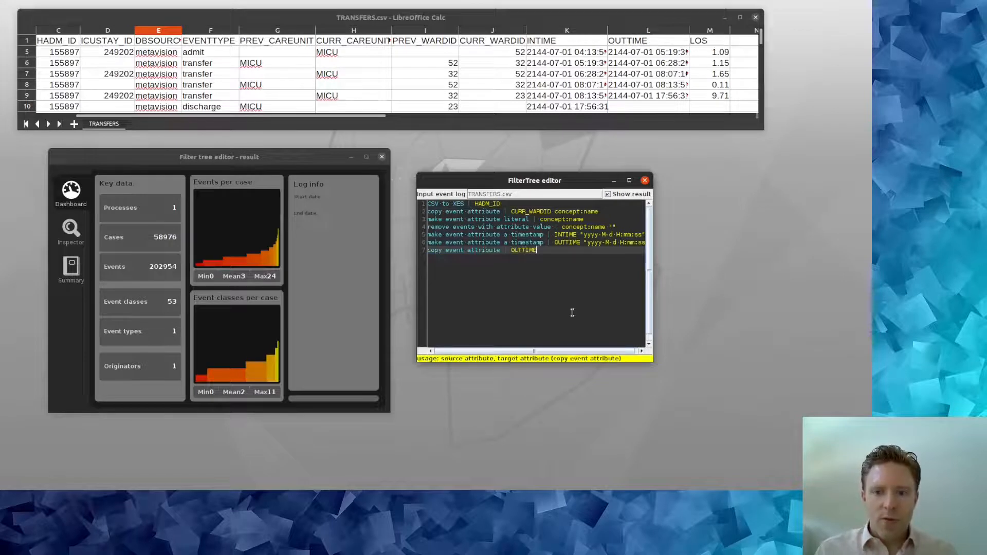
type(" time:timestamp")
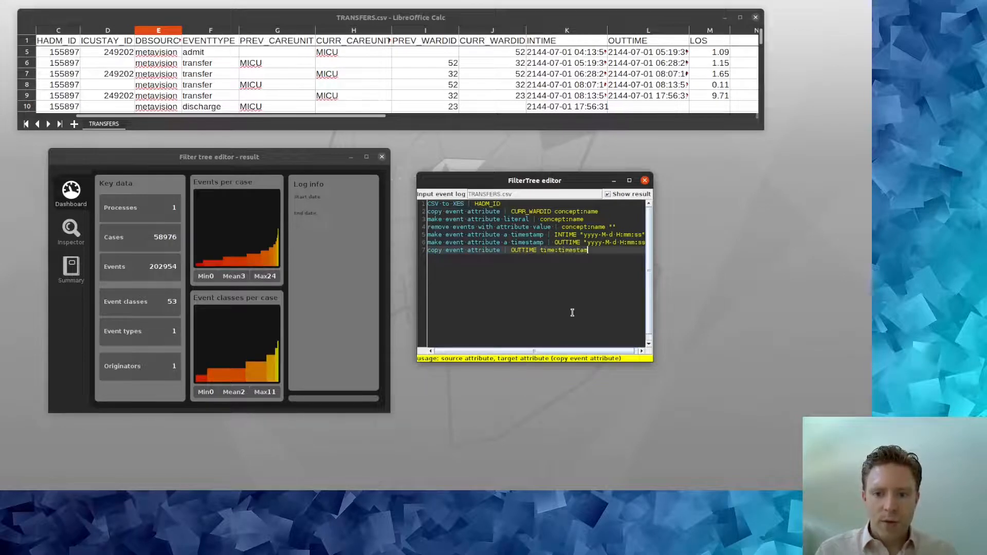
key("Return")
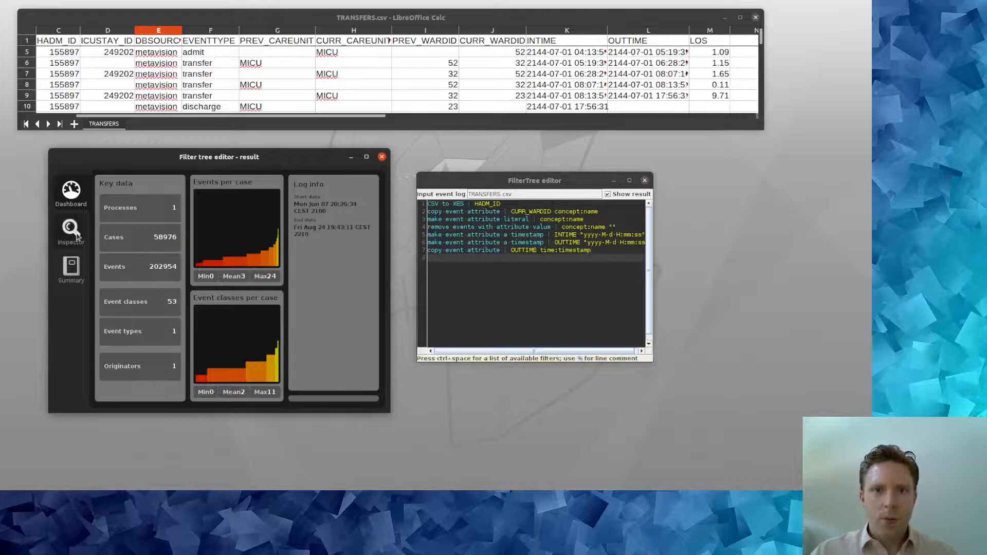
Step: Confirm in the inspector that case 155897's five events now carry dates and times
left_click(71, 229)
left_click(118, 213)
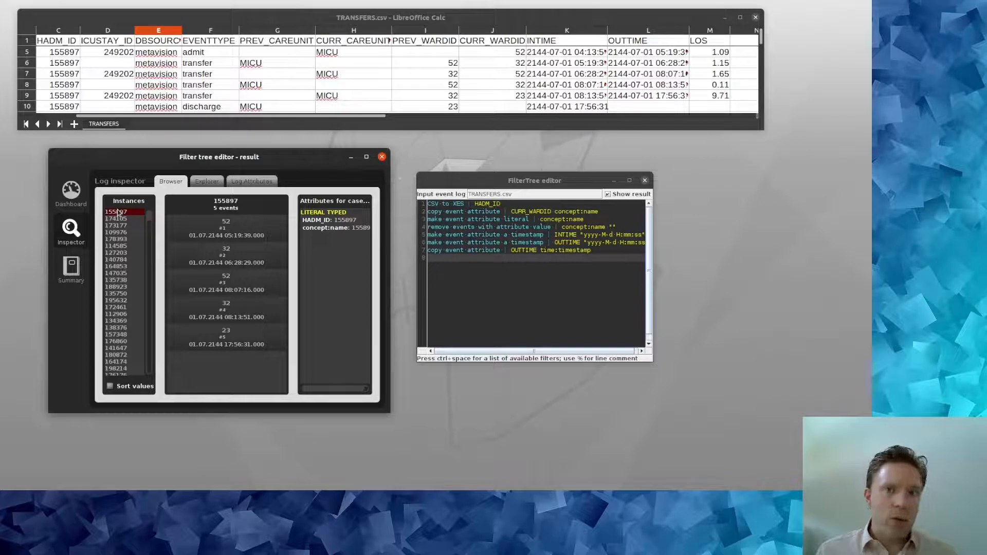
left_click(508, 276)
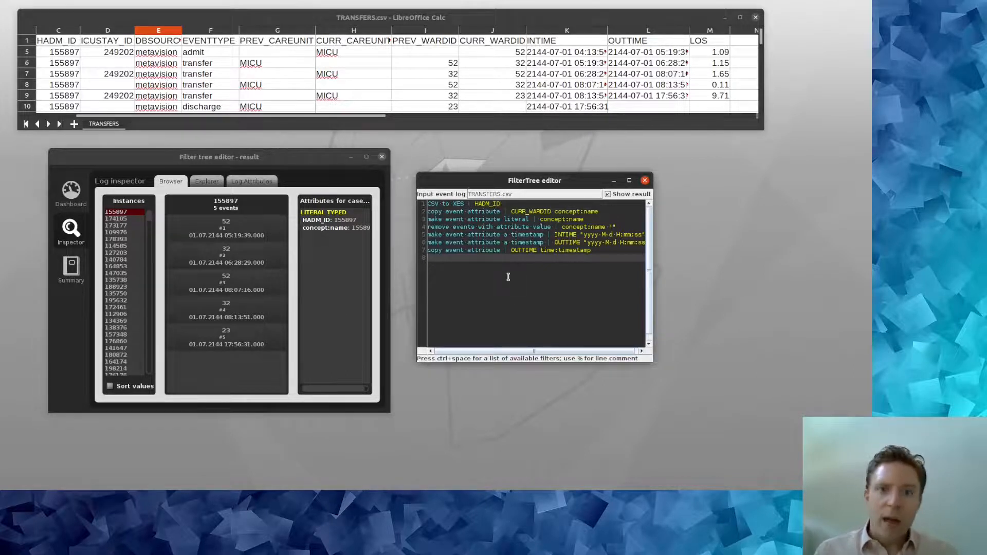
Step: Add a 'set event attribute' line giving every event lifecycle:transition complete, then rerun the script
type("set")
key("ctrl+space")
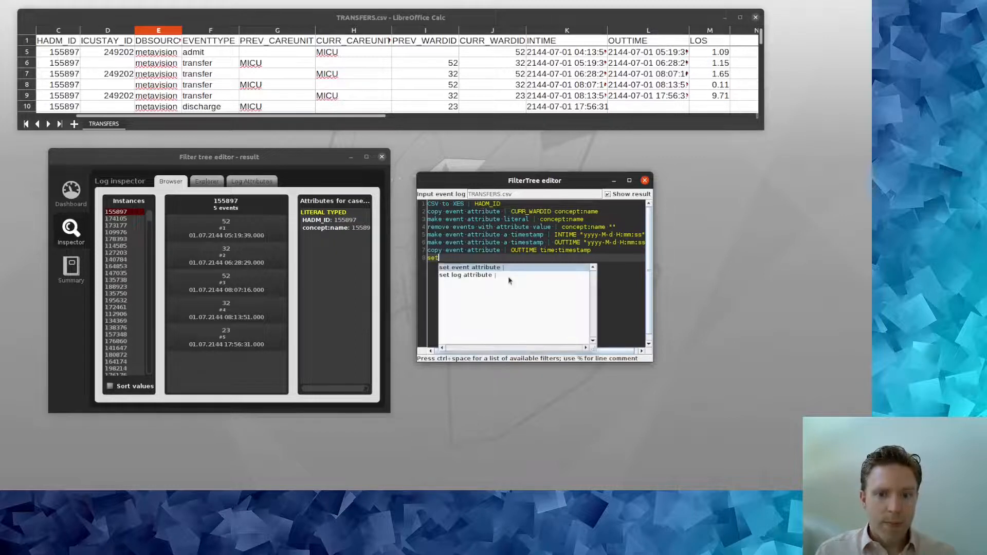
key("Return")
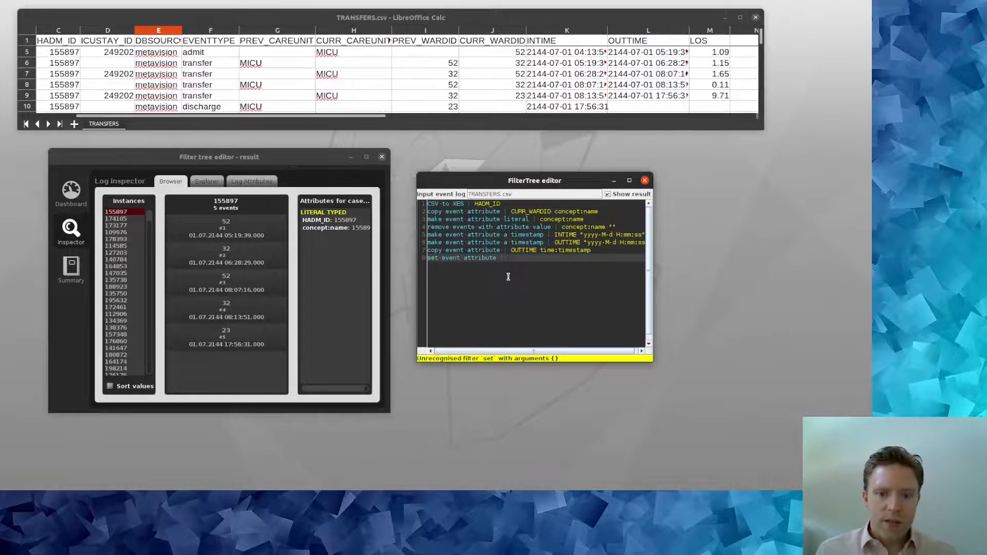
type("conc")
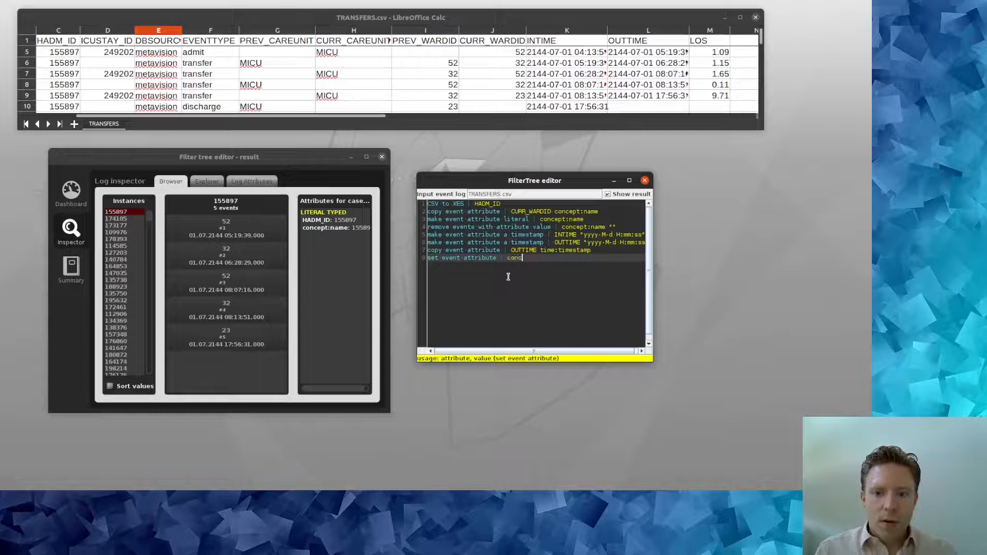
key("BackSpace")
key("BackSpace")
key("BackSpace")
key("BackSpace")
type("lifecycle:trans")
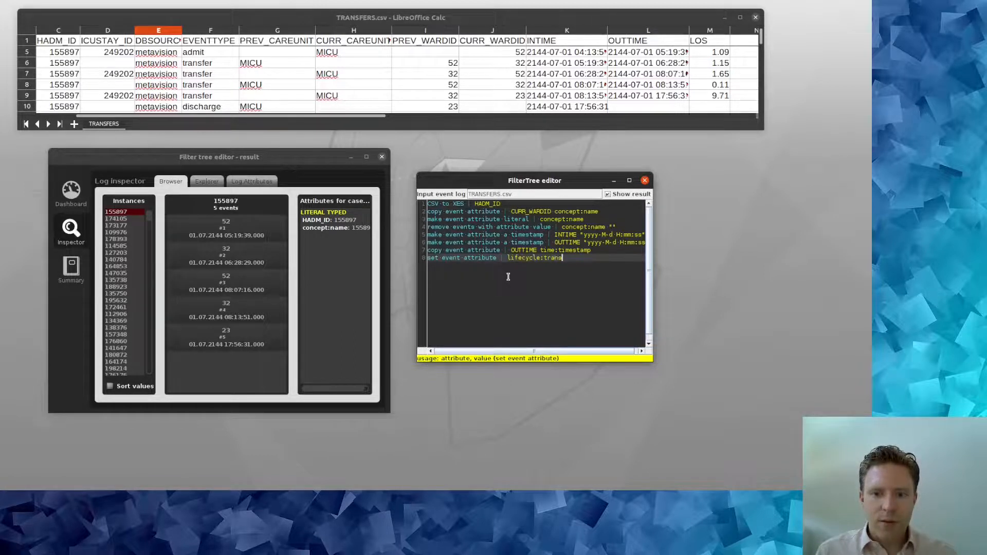
type("itionscomplete")
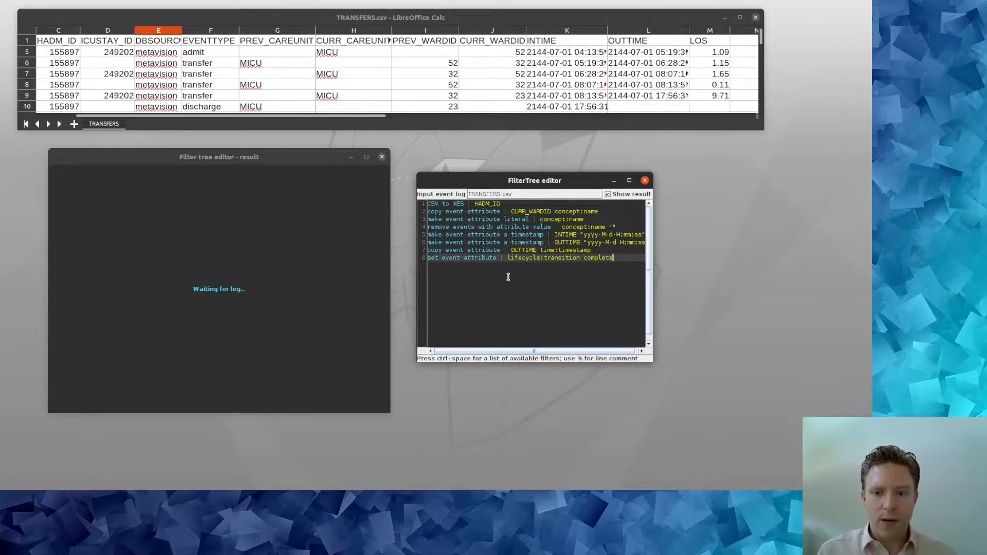
key("Return")
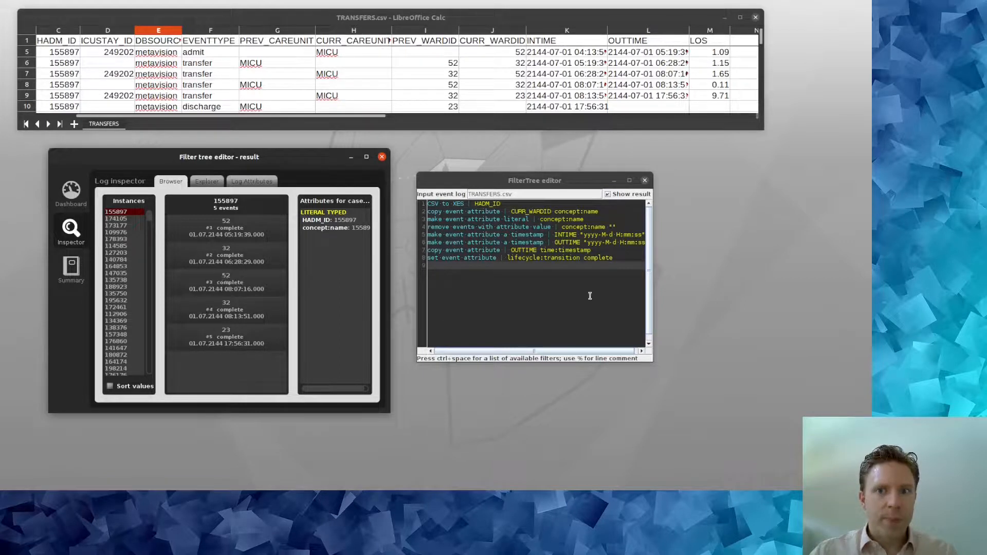
left_click(590, 277)
Step: Add an 'add start events : INTIME' line and rerun, giving 405908 events
type("add")
key("ctrl+space")
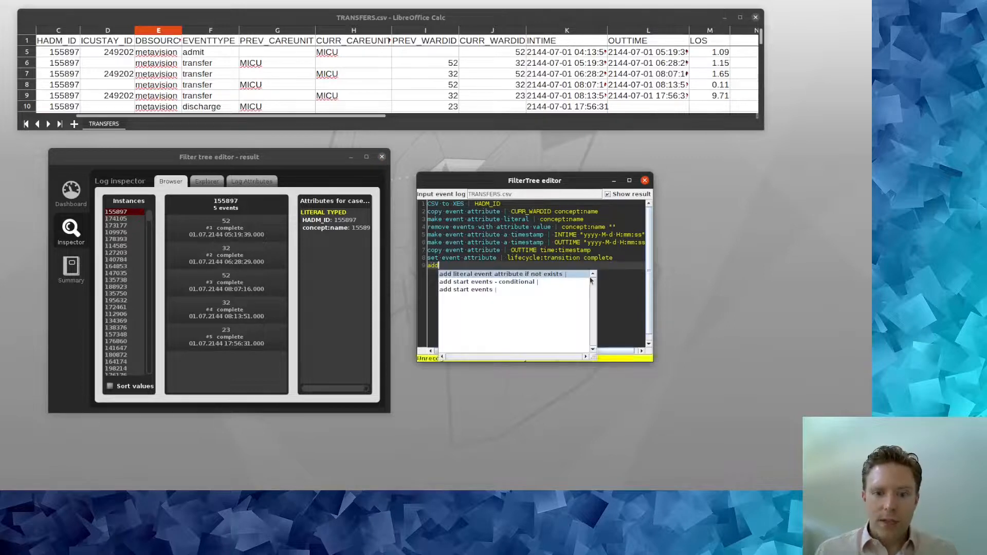
key("Down")
key("Down")
key("Return")
type("INTIME")
key("Return")
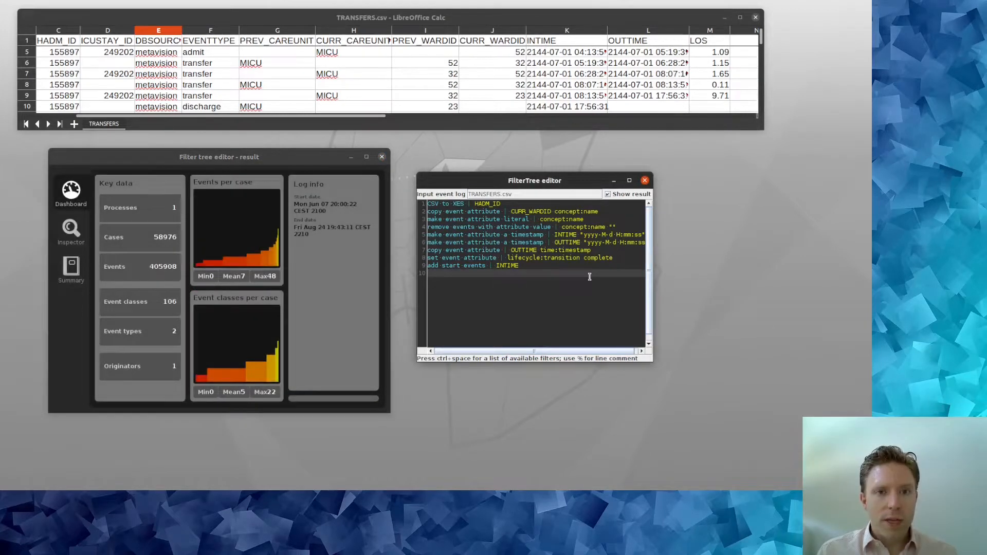
Step: Add a 'sort events' line and inspect case 155897's 10 alternating start/complete events
type("sort events |")
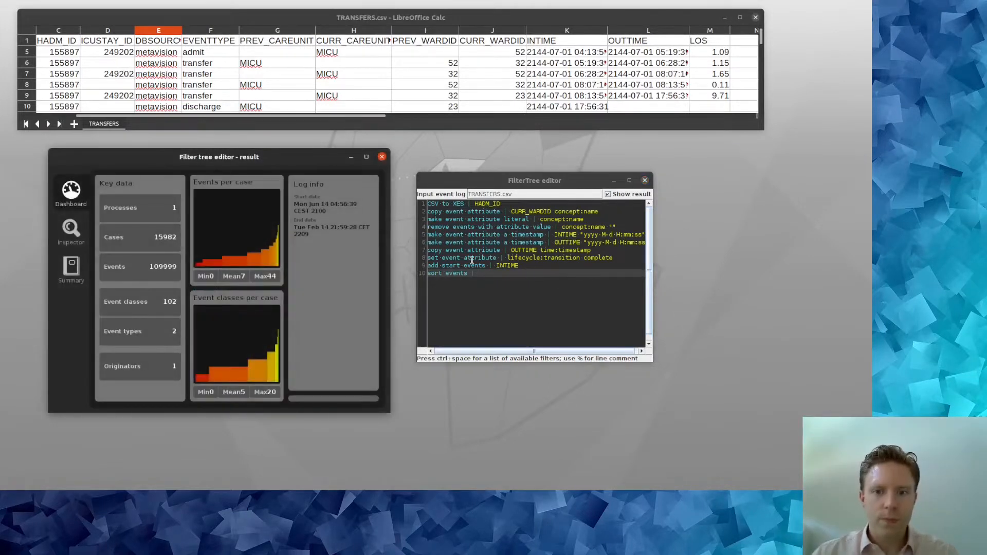
left_click(71, 229)
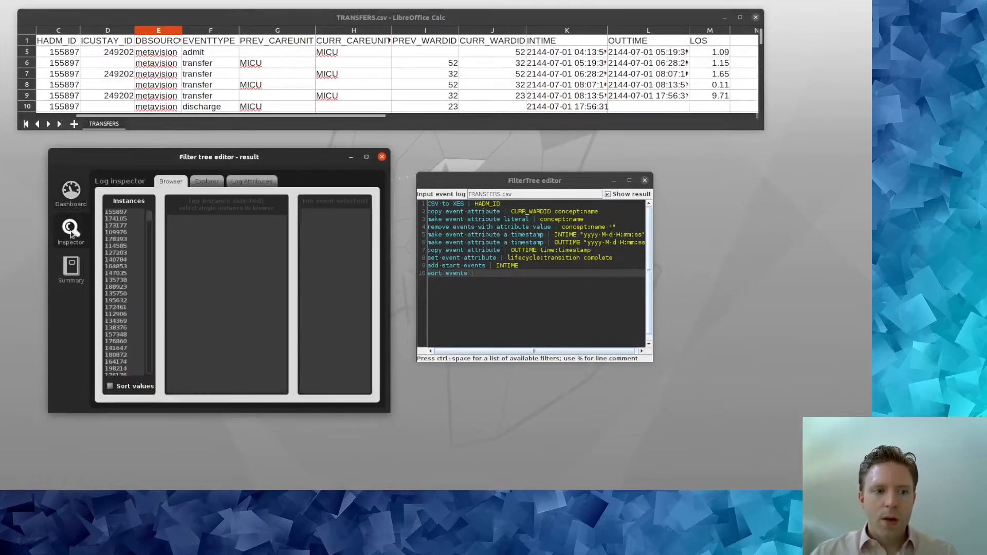
left_click(117, 212)
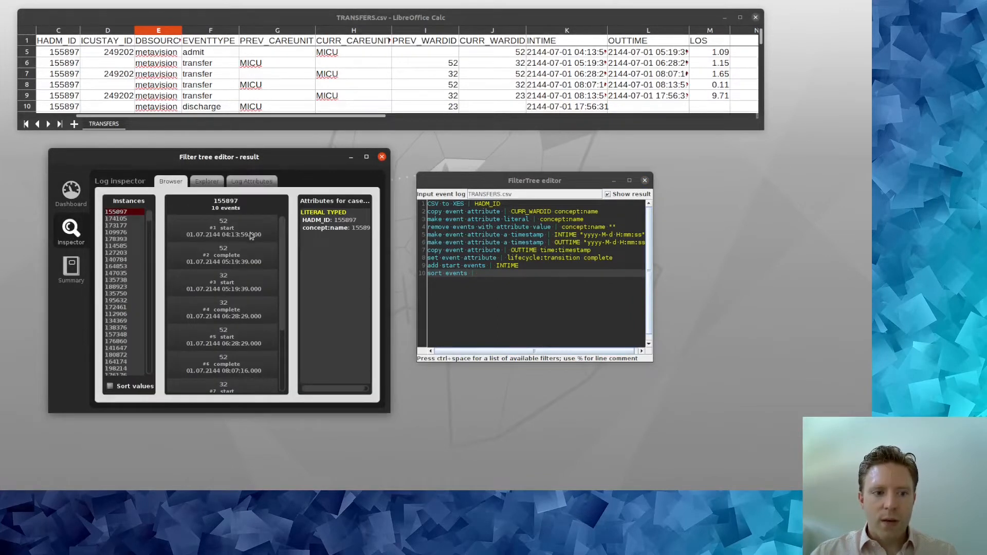